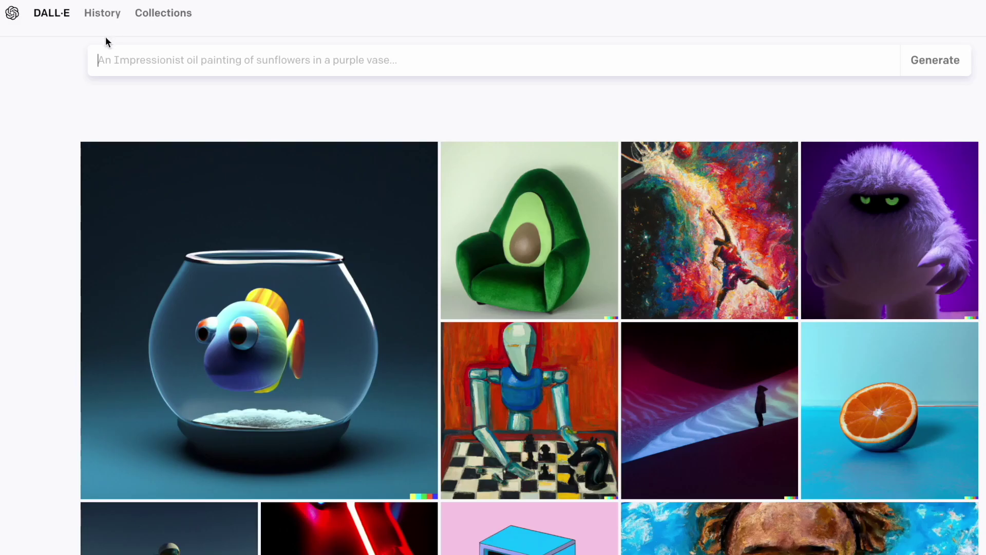
- Enter the DALL·E prompt 'cat in the style of impressionism'
scroll(83, 84, down, 3)
scroll(87, 88, down, 4)
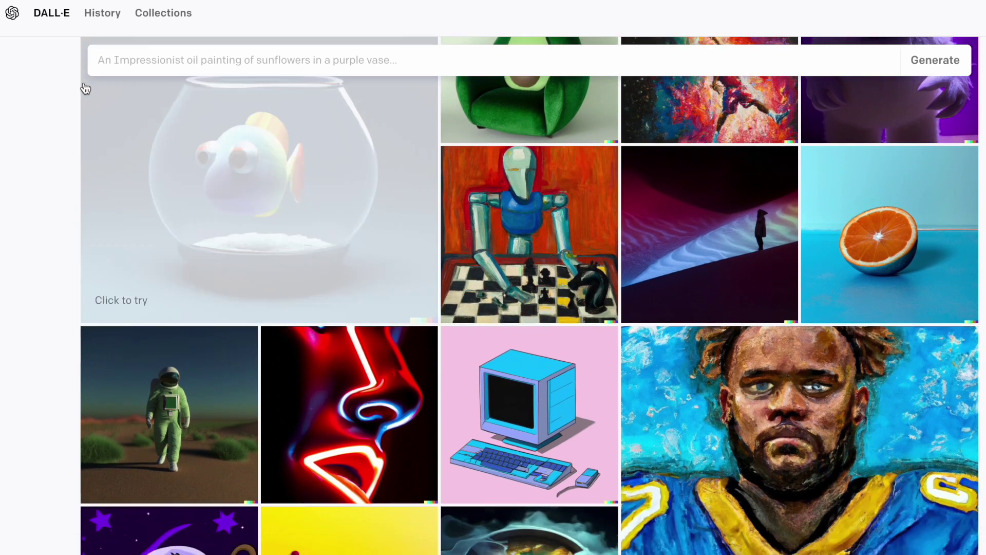
scroll(174, 125, down, 1)
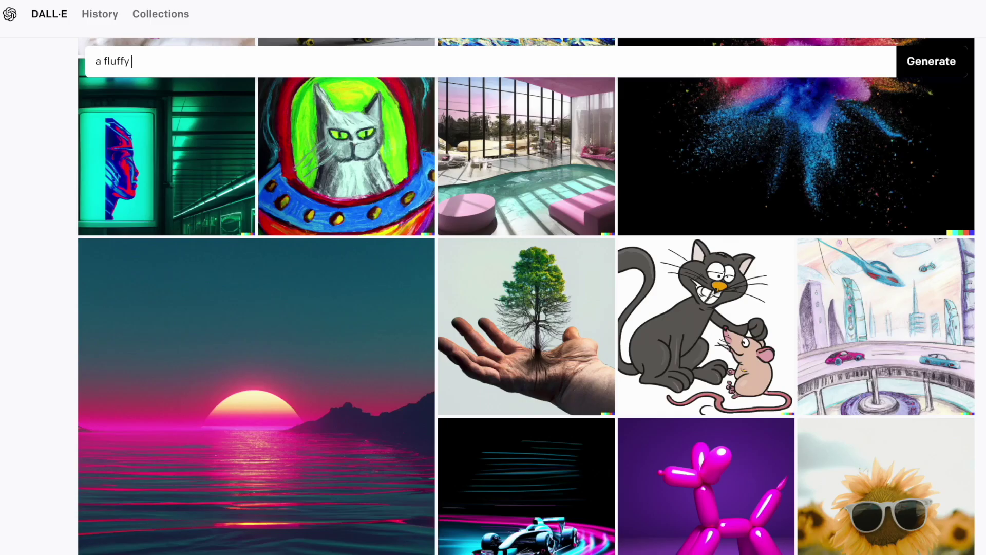
text(cat in the style of impressionism)
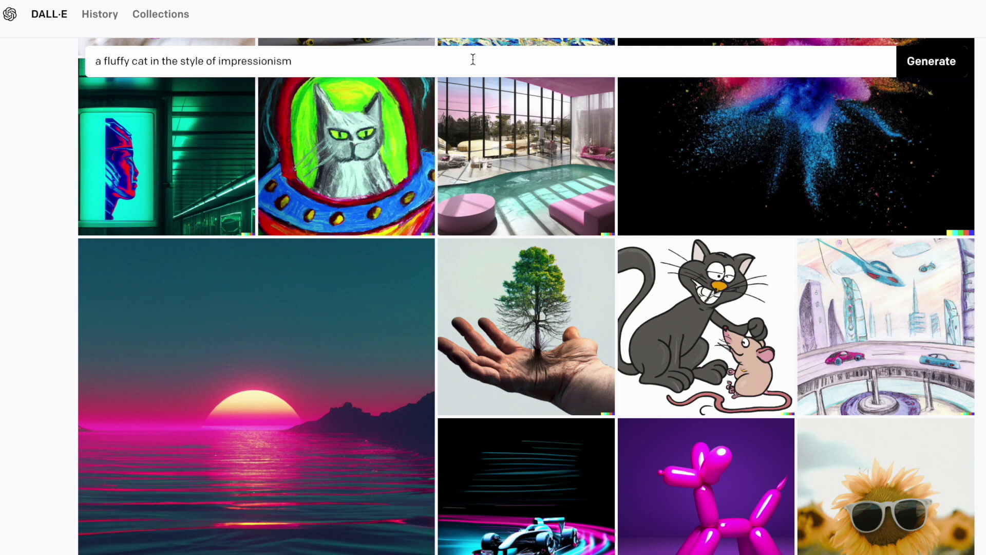
- Reword the prompt to 'fluffy black and white cat, impressionism' by dropping 'in the style of'
drag(220, 61, 152, 65)
key(BackSpace)
key(BackSpace)
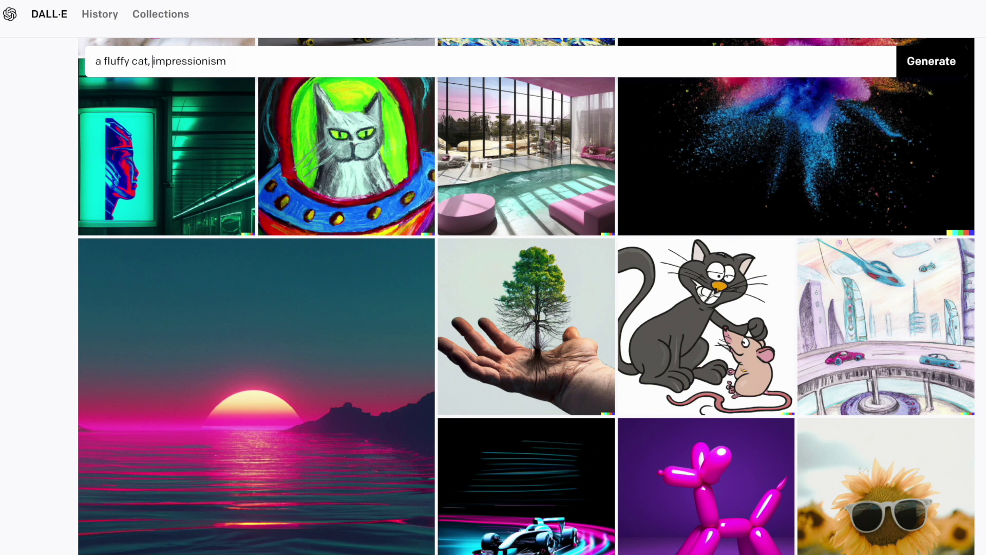
text(,)
click(132, 62)
text(bl)
key(BackSpace)
key(BackSpace)
text(black and white)
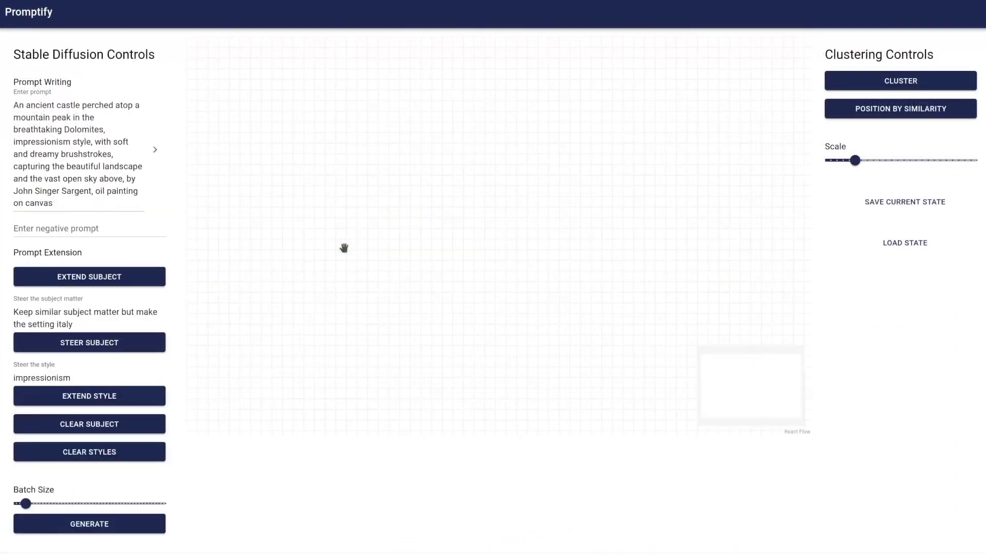
- Show the prompt variants and open one castle painting's prompt details with suggested modifiers
click(155, 152)
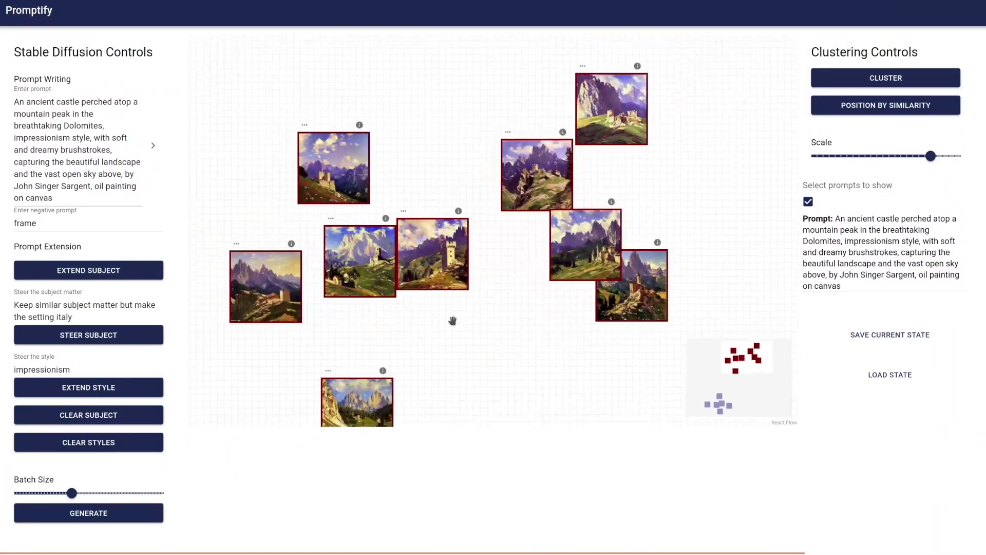
click(461, 170)
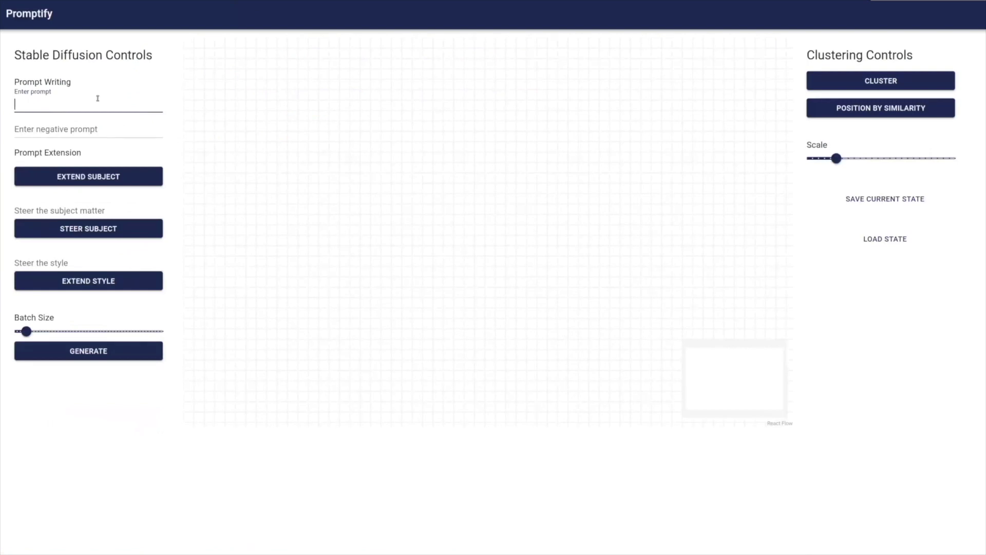
- Enter the prompt 'a mountain range' and show its initial subject suggestions
text(a mountain range)
key(Tab)
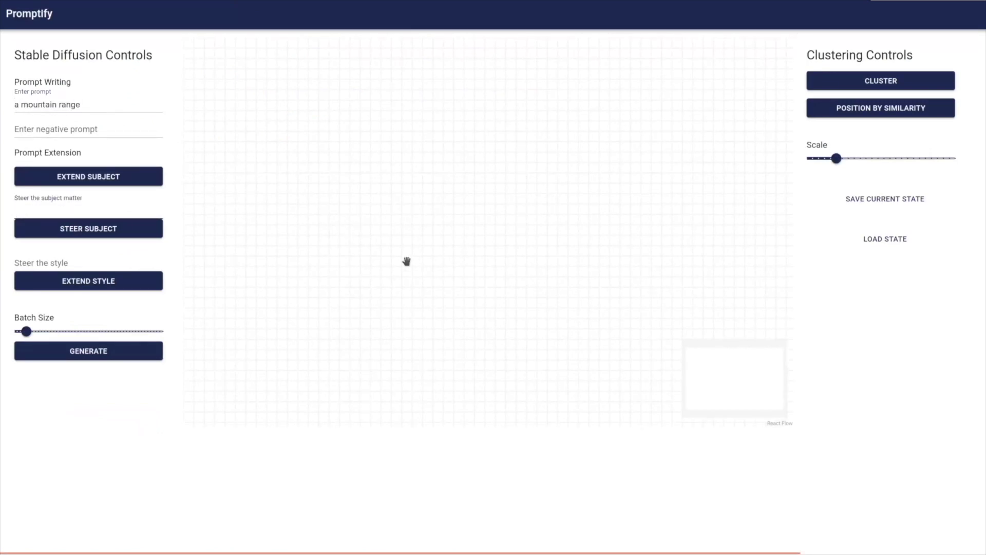
key(shift+Tab)
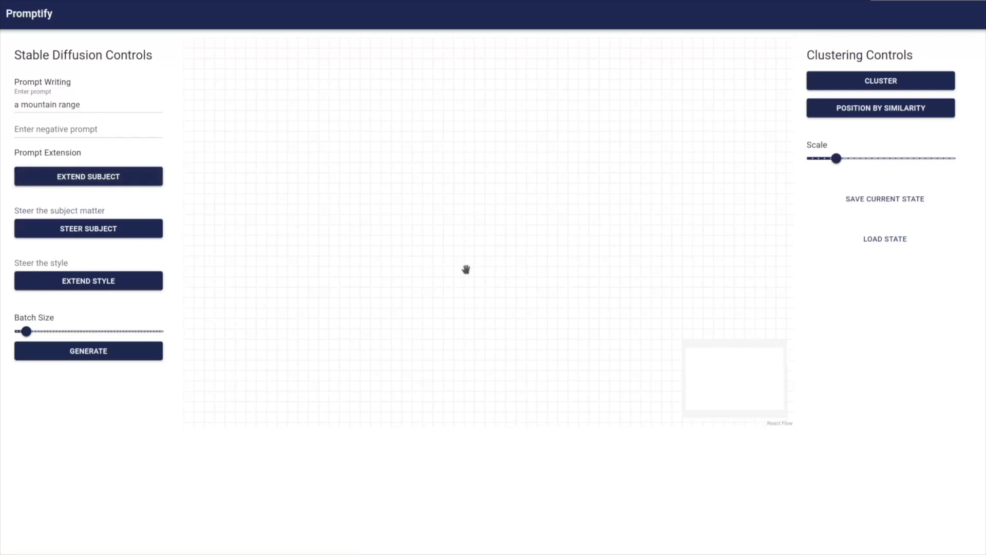
click(153, 106)
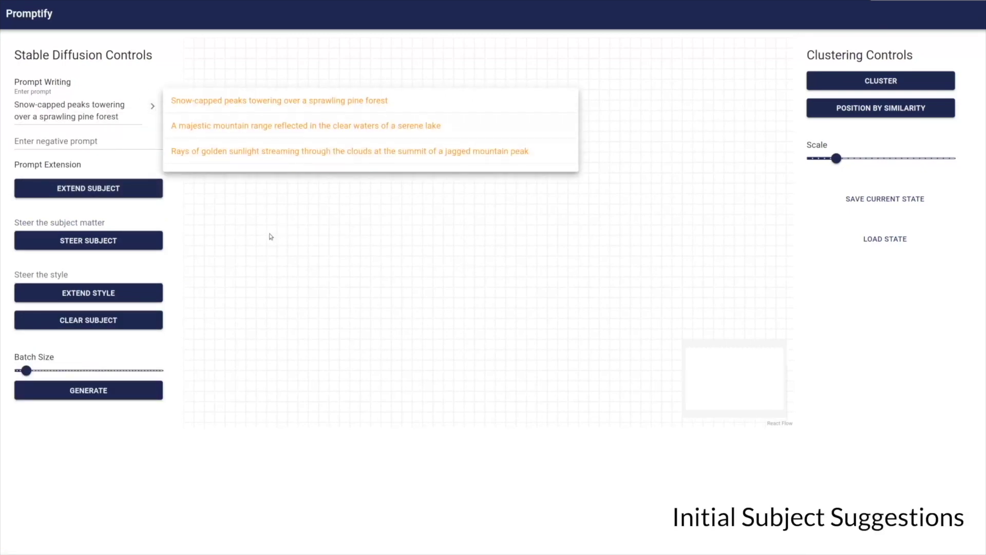
- Steer the subject with 'Keep similar subject matter but make the setting italy' and show the Italy suggestions
key(Tab)
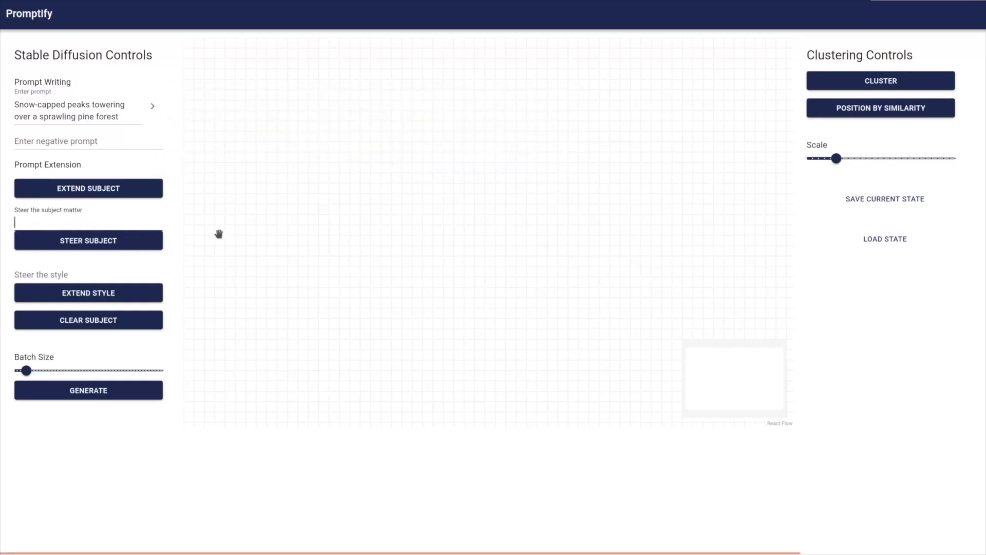
text(Keep similar )
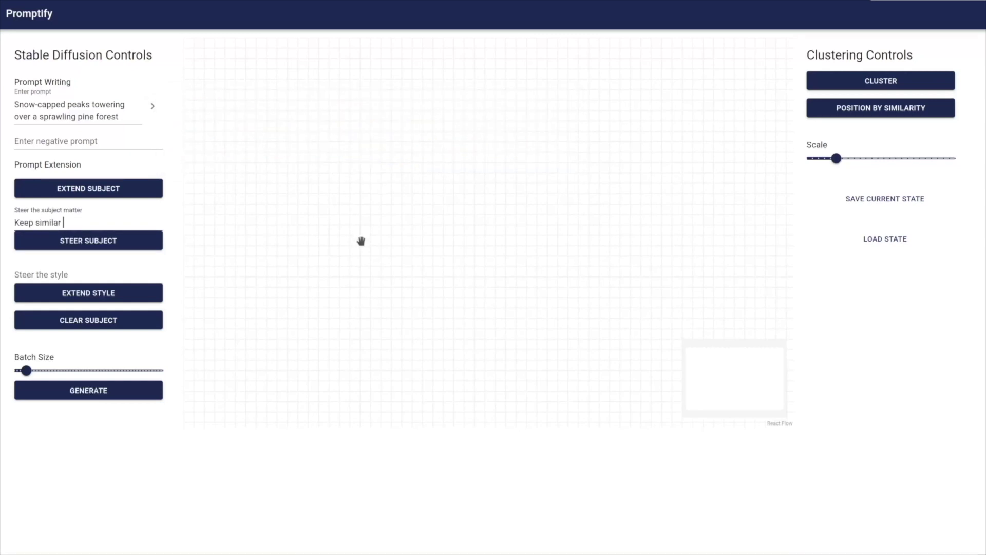
text(subject matter but make the setting italy)
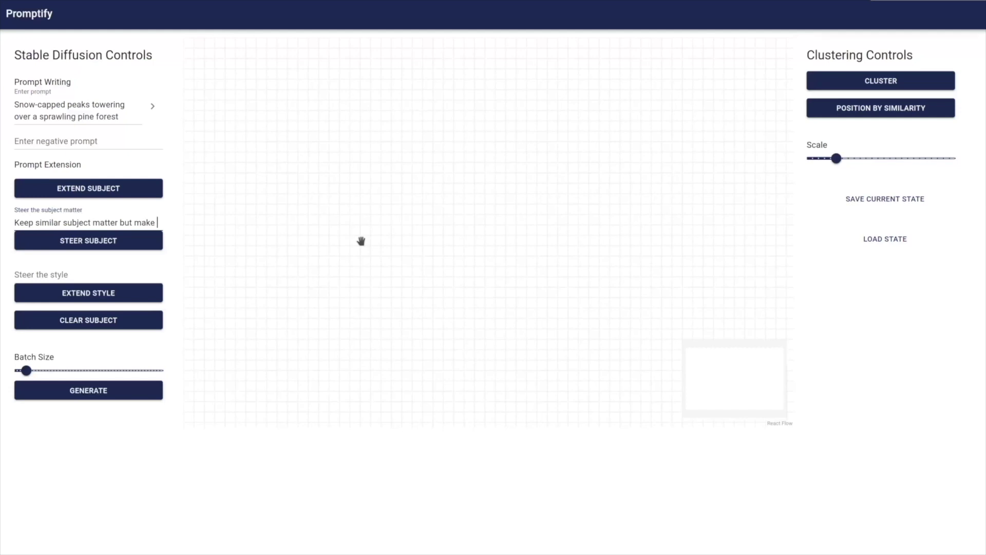
click(94, 257)
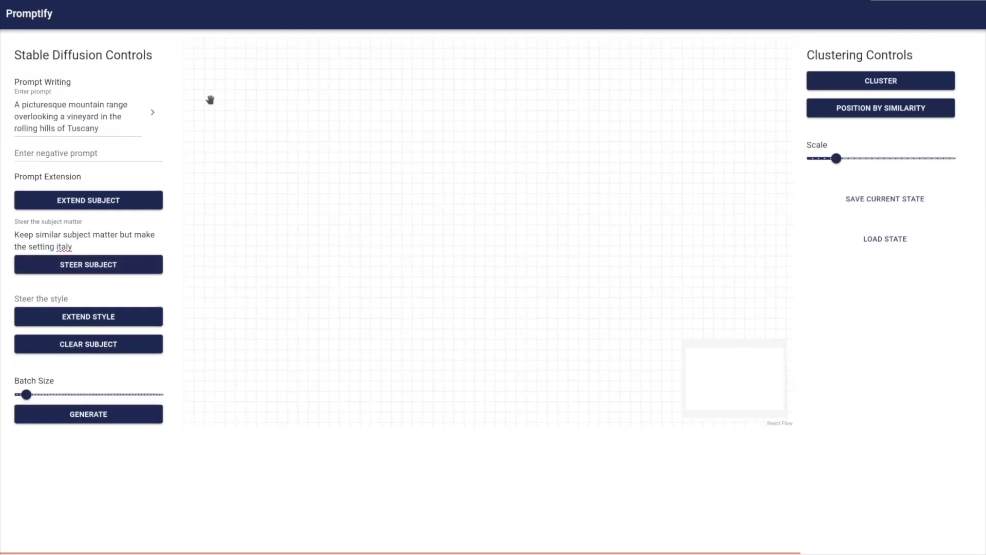
click(153, 113)
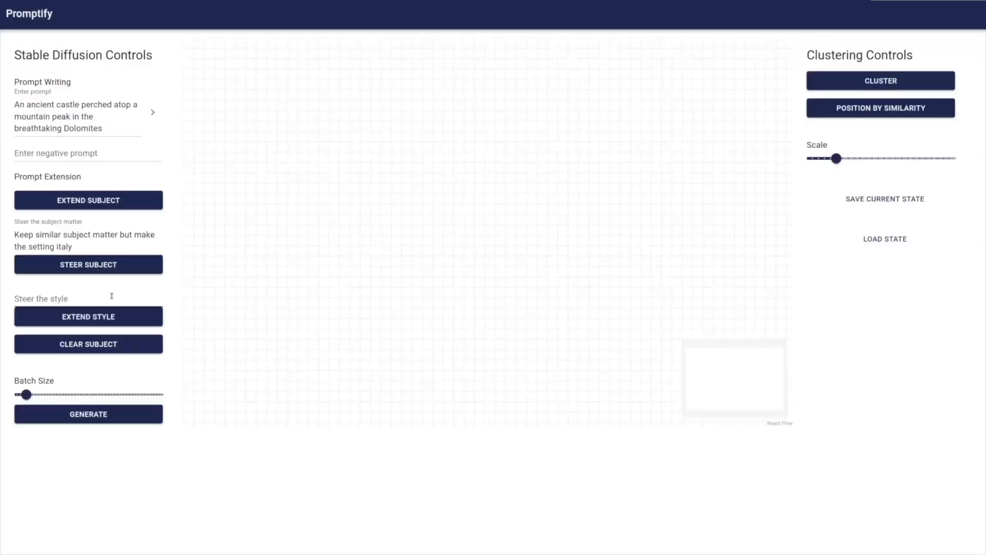
- Extend the Dolomites castle prompt with an 'impressionism' style and show subject-plus-style suggestions
click(111, 296)
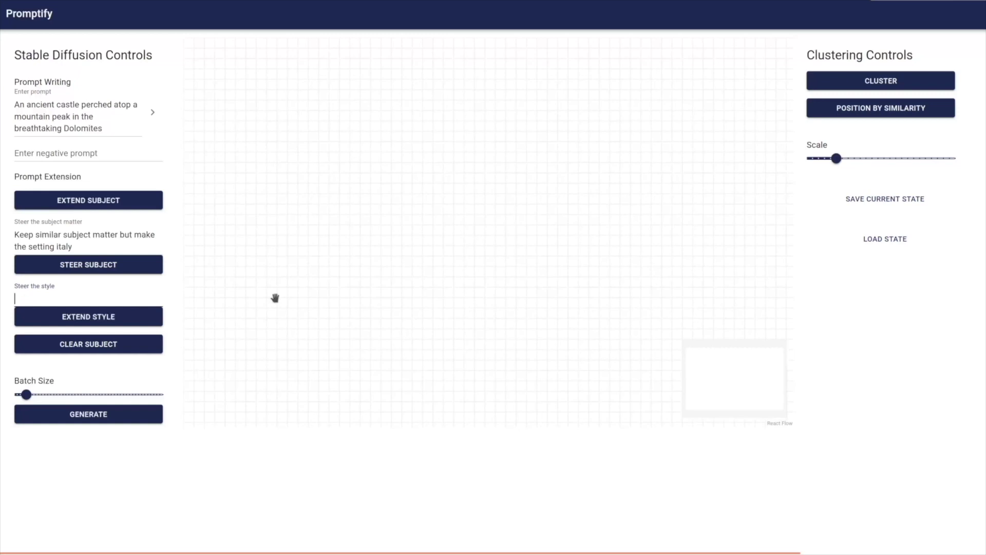
text(impressionism)
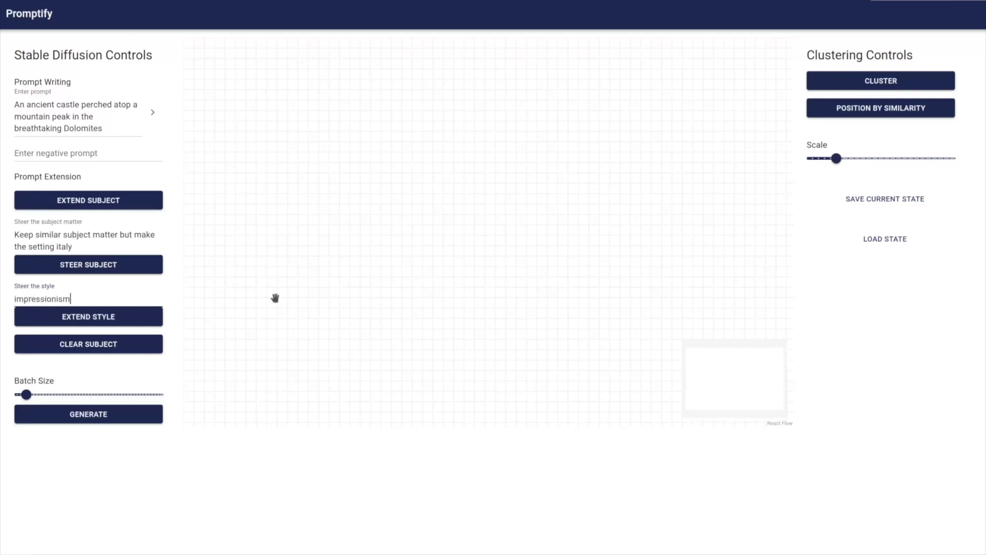
click(158, 310)
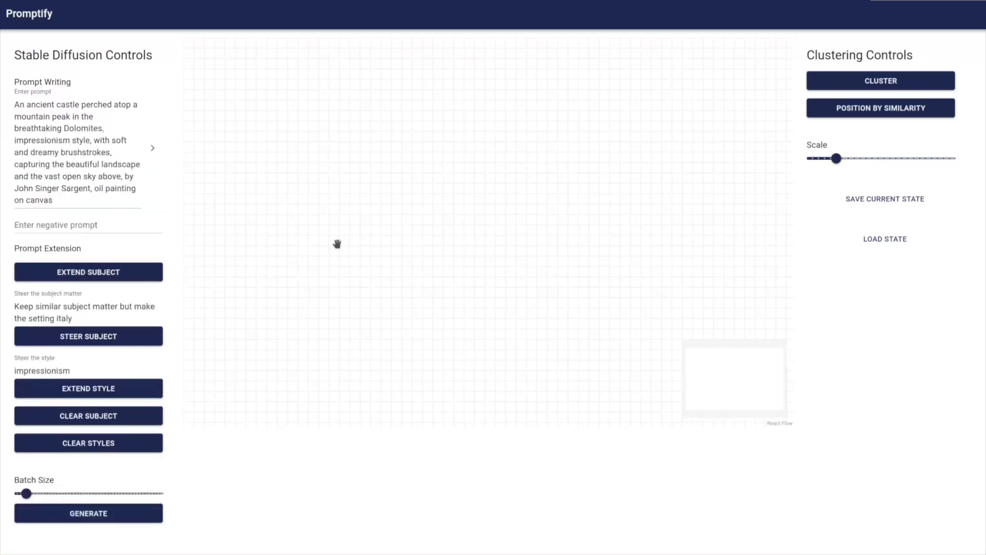
click(152, 148)
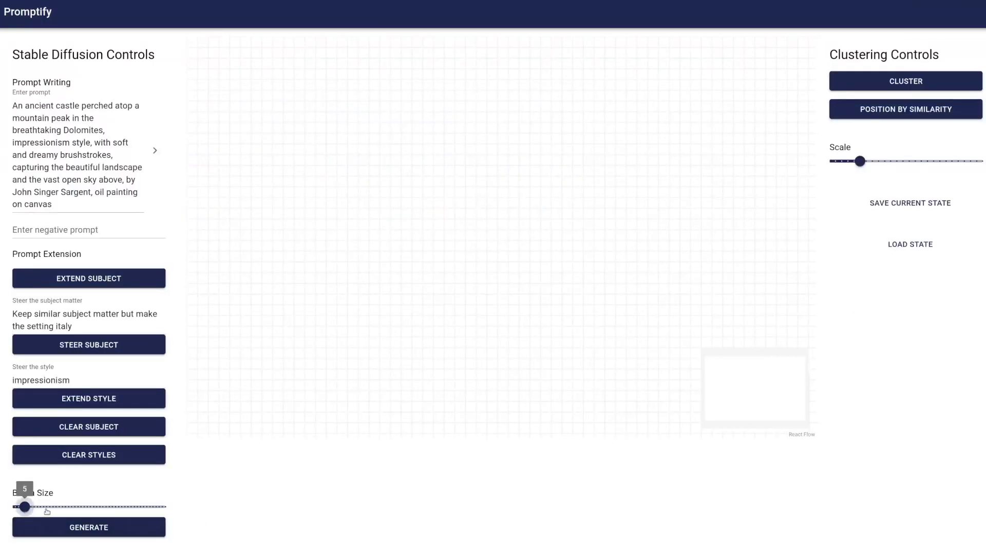
- Set the batch size to 20 and generate the impressionist castle images
click(50, 508)
drag(52, 509, 72, 510)
click(78, 530)
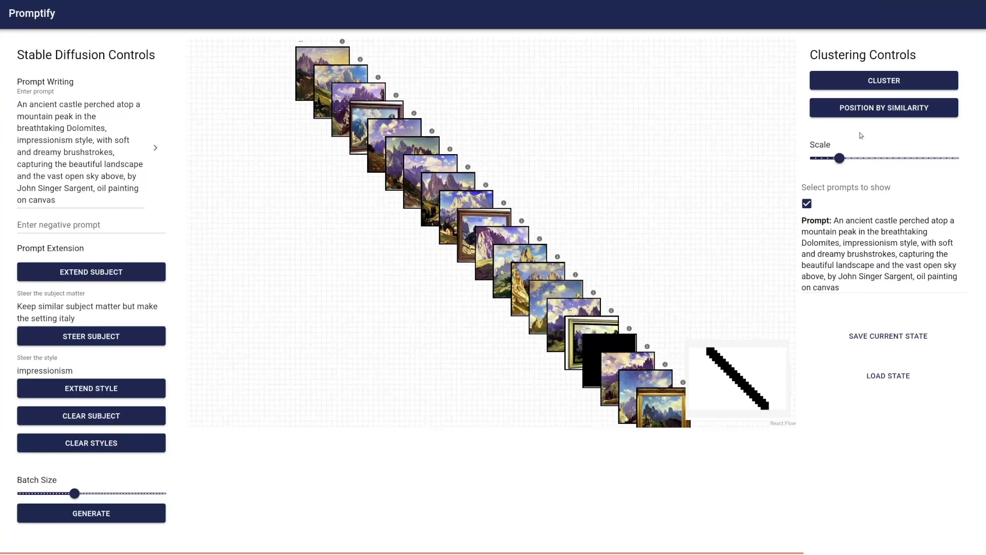
- Position the 20 paintings by similarity, cluster them, and raise the layout scale
click(867, 112)
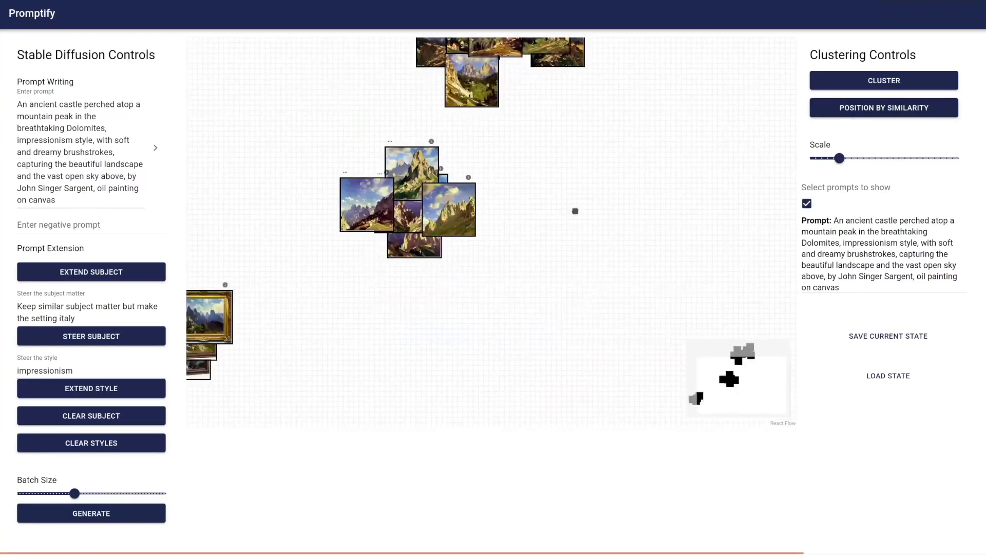
click(853, 79)
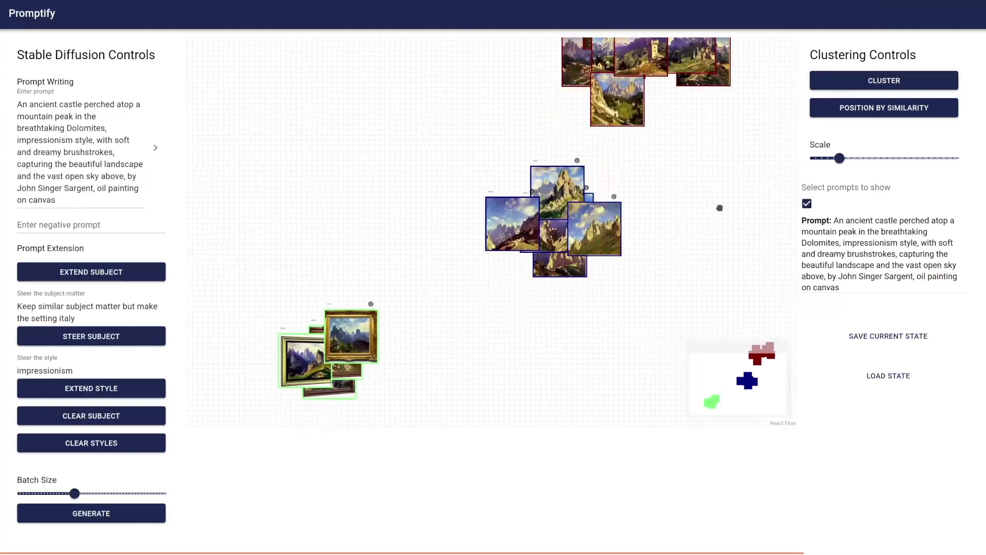
click(876, 159)
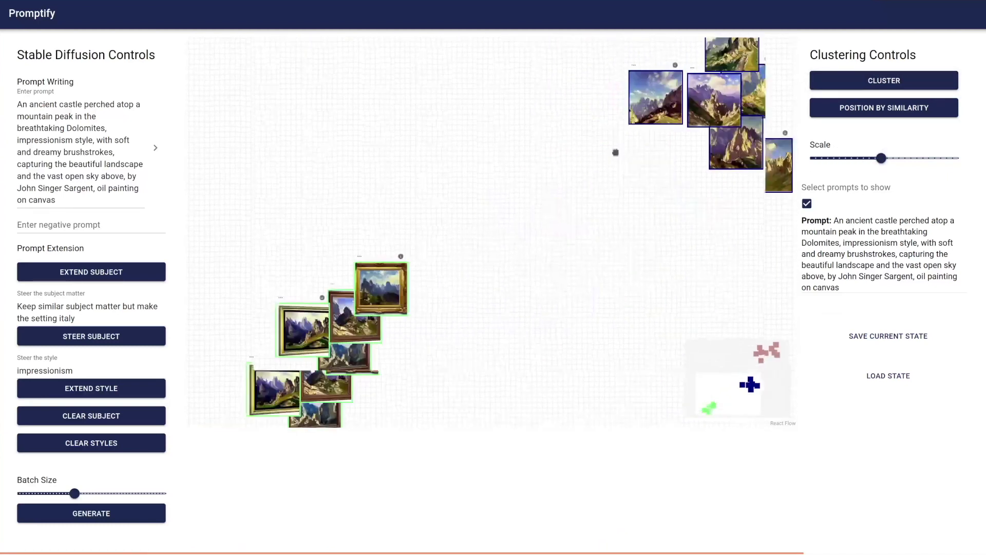
scroll(363, 199, up, 5)
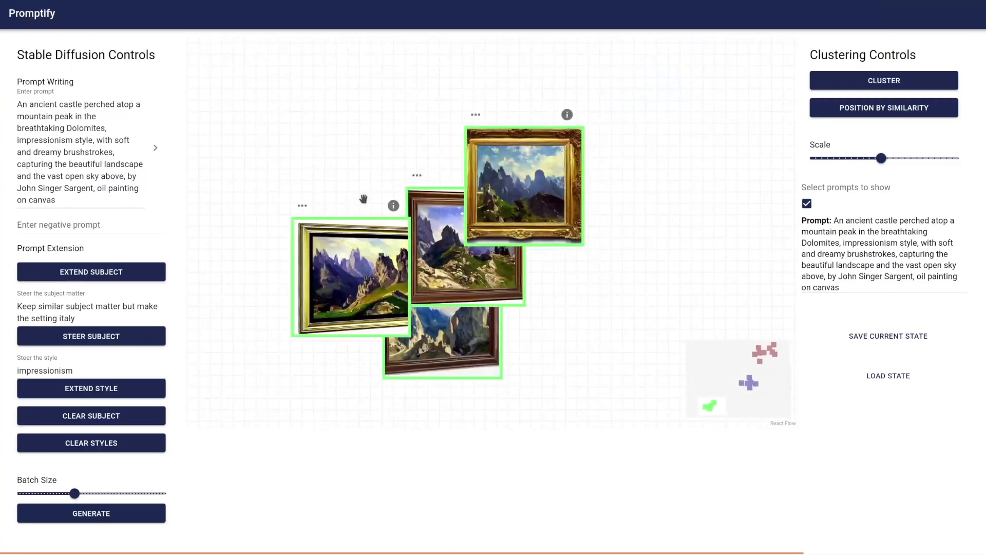
- Set 'frame' as the negative prompt and delete the framed-paintings cluster
click(48, 224)
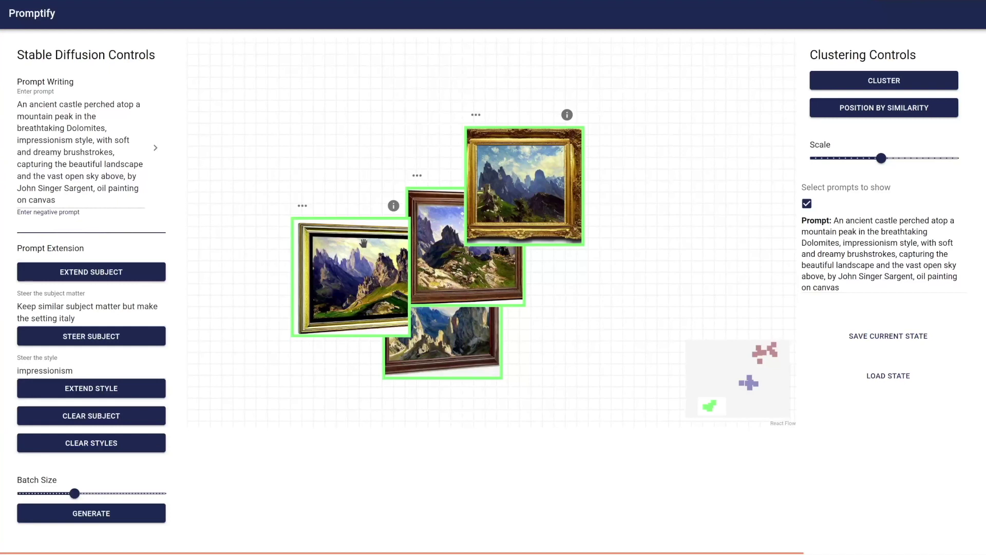
text(frame)
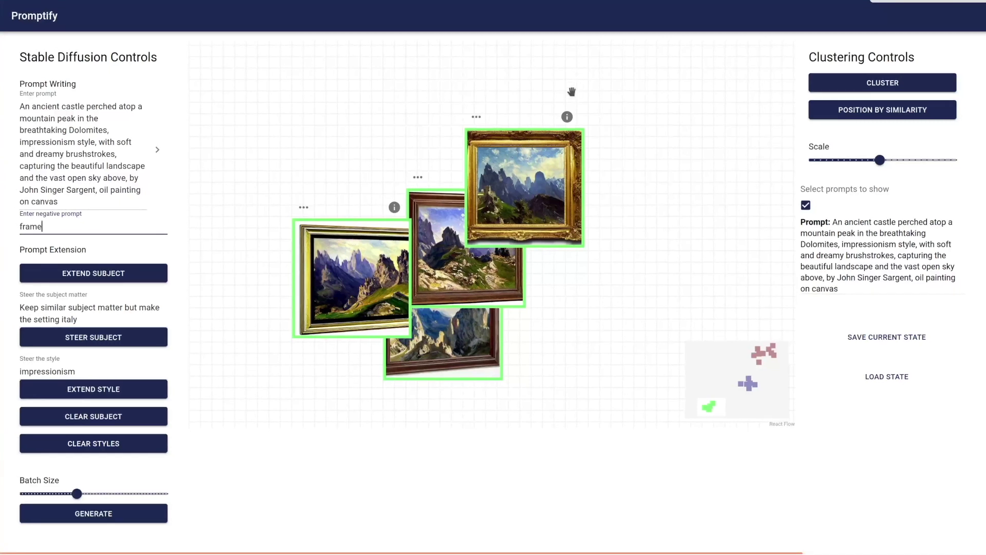
click(474, 114)
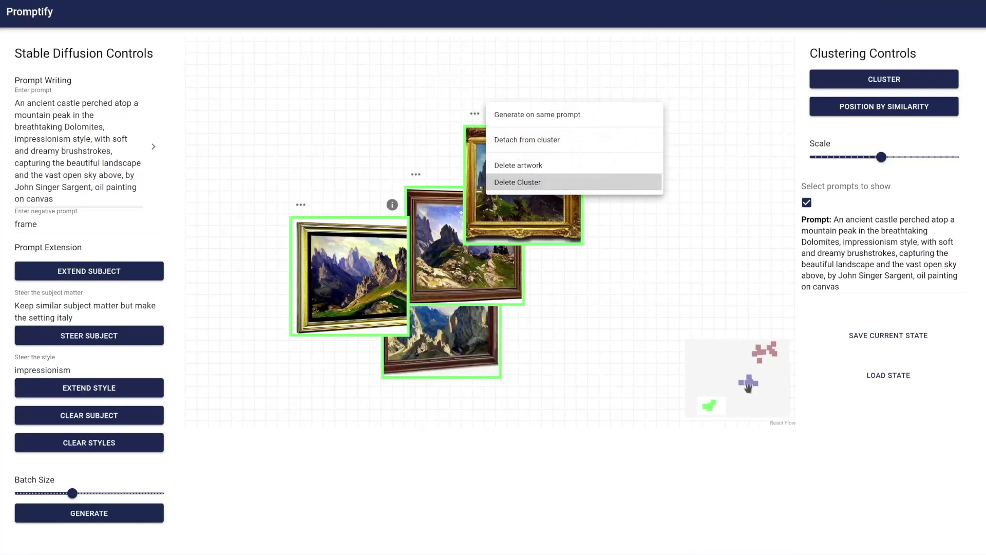
drag(748, 386, 778, 386)
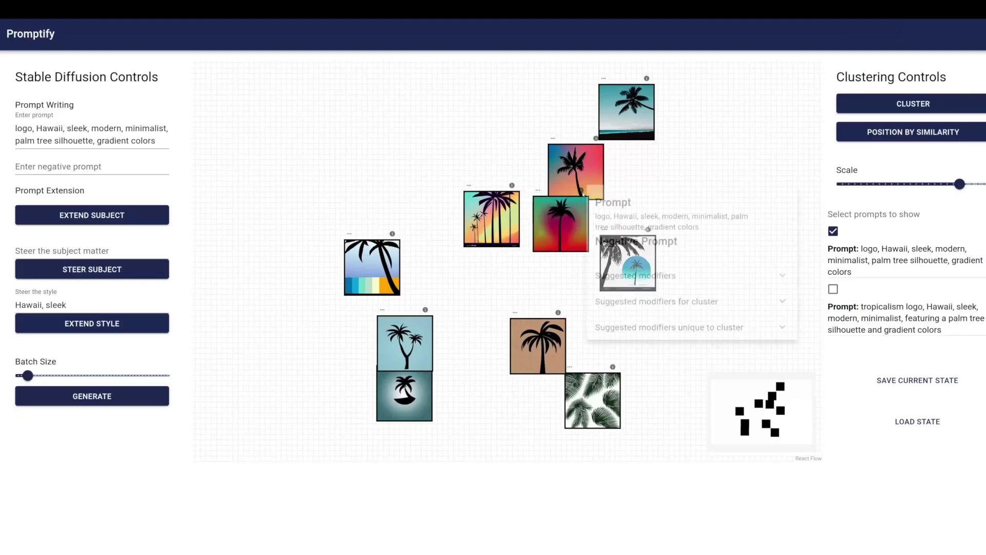
- Add the 'vaporwave sunrise background' modifier to the palm tree logo prompt and generate
click(639, 278)
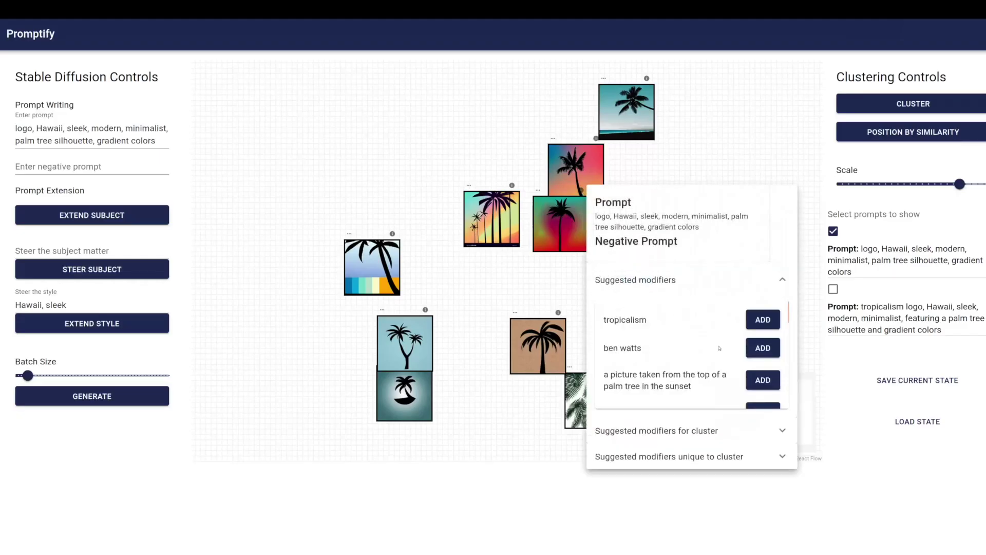
scroll(762, 337, down, 5)
click(763, 345)
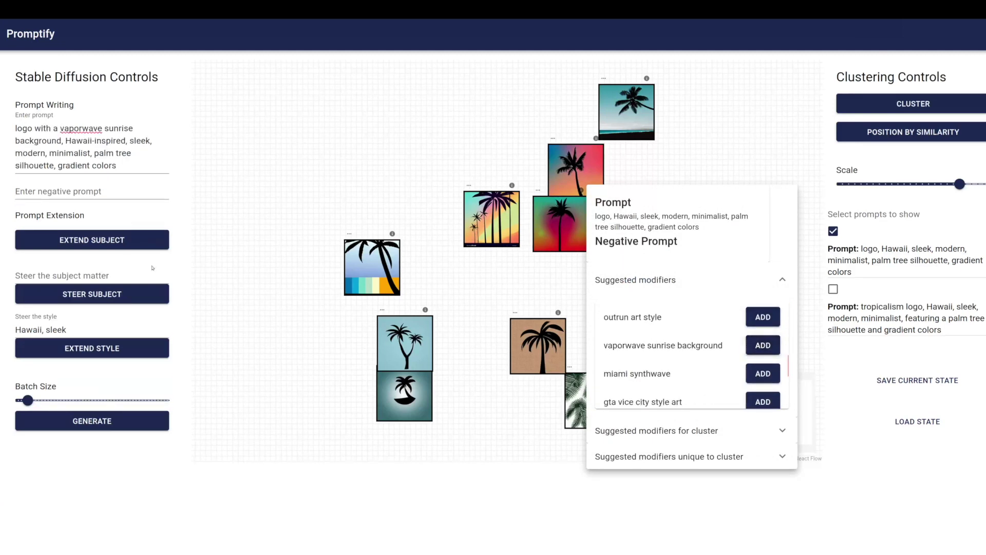
click(101, 421)
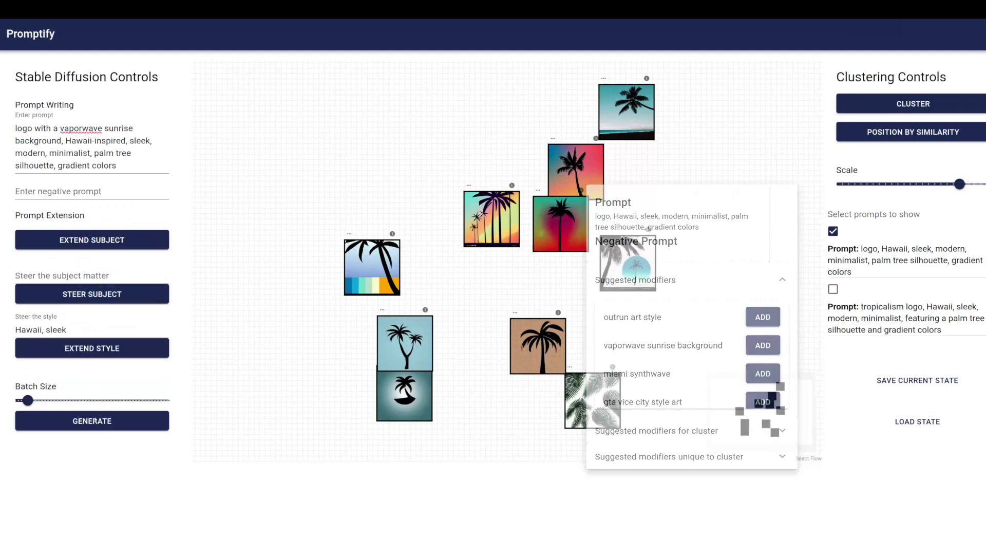